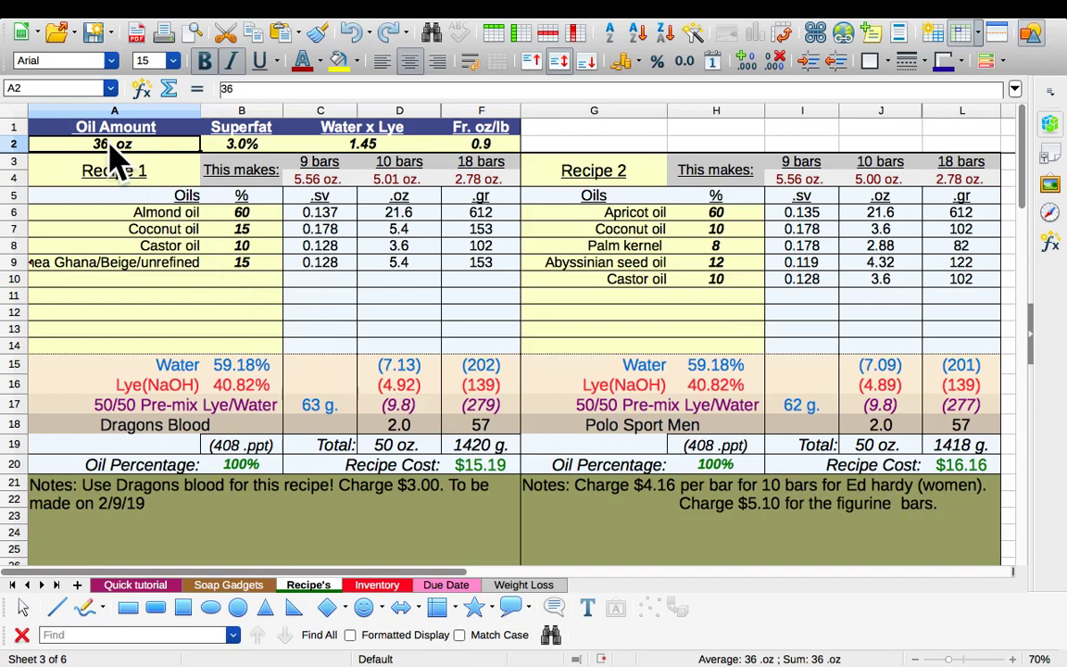
Set the oil amount to 40 oz for both soap recipes
text(40)
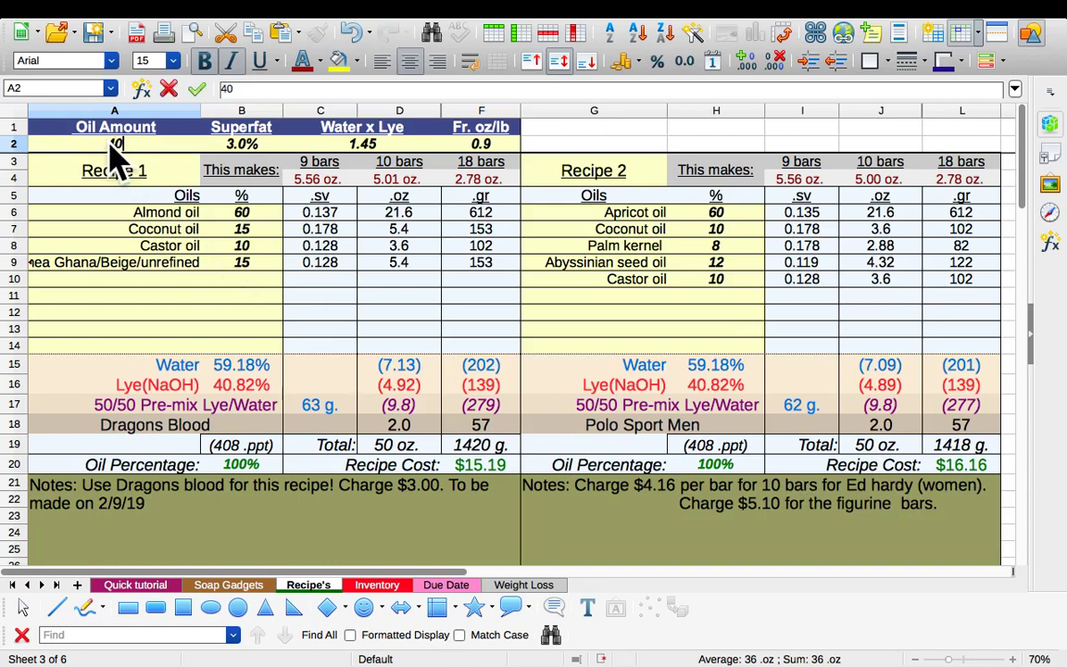
key(Tab)
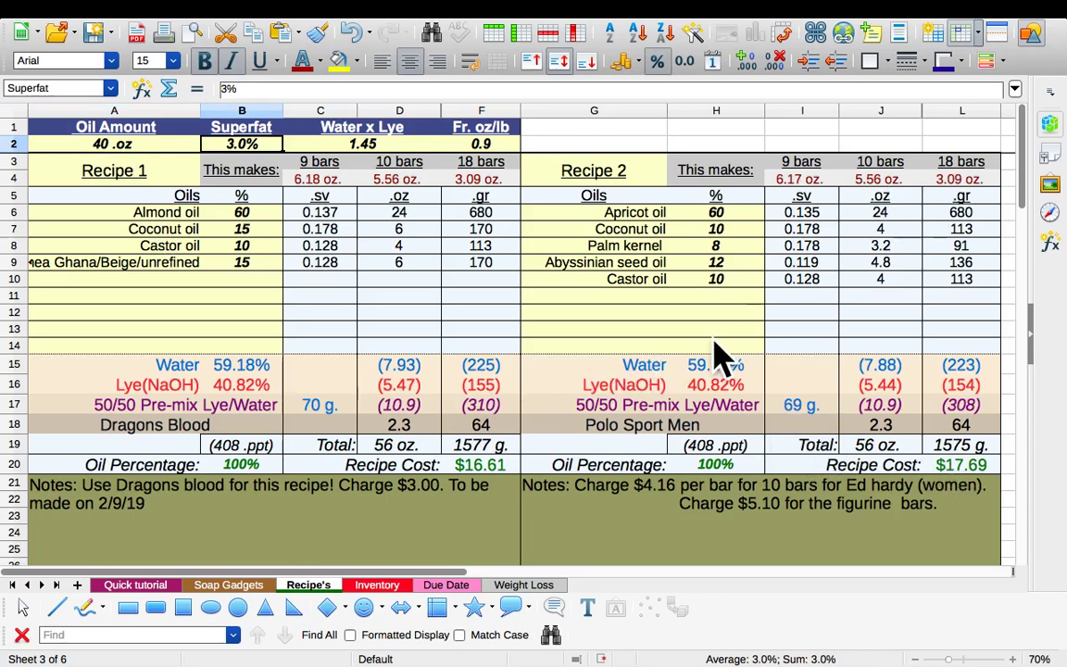
Switch to Calculator, multiply 18 by 4 and divide the product by 2.5, and return to the recipe spreadsheet
key(super+Tab)
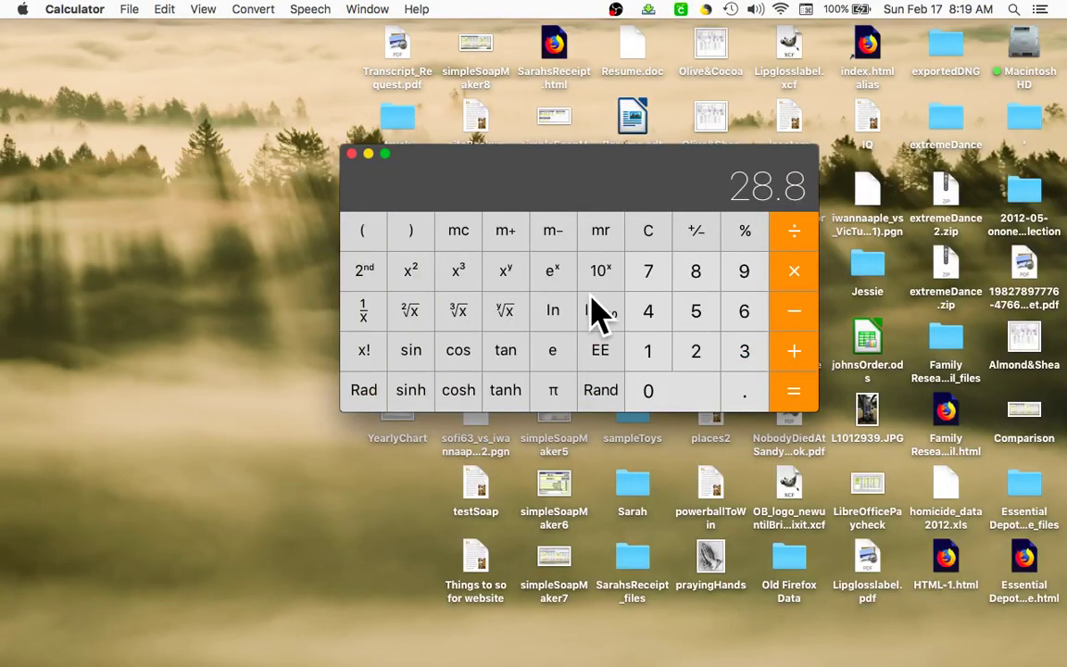
click(648, 356)
click(695, 278)
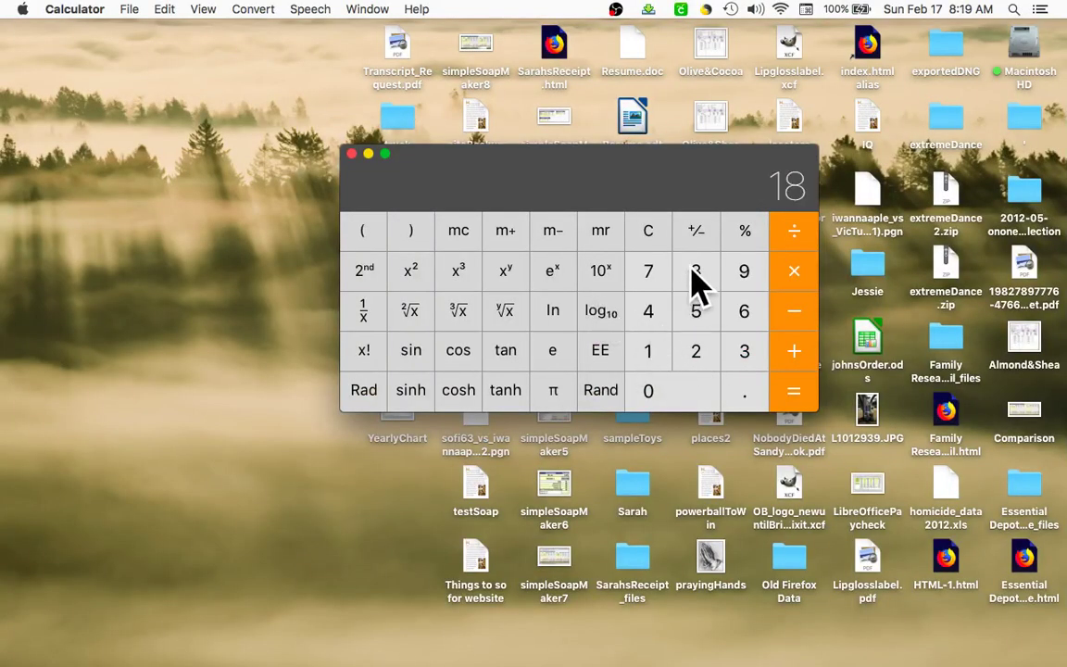
click(800, 280)
click(654, 312)
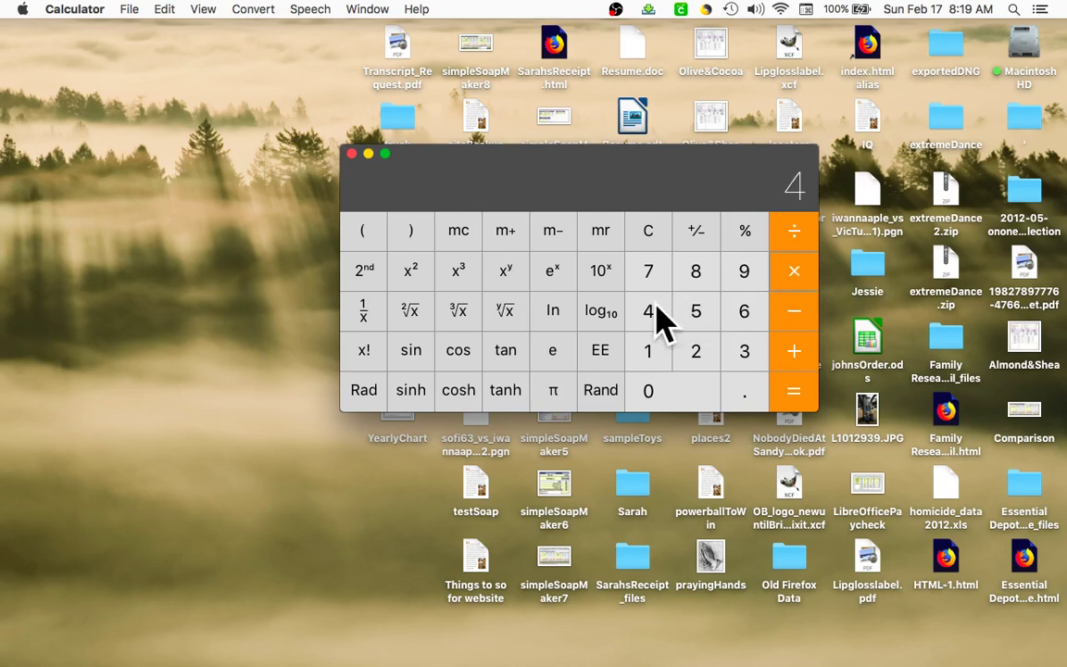
click(799, 393)
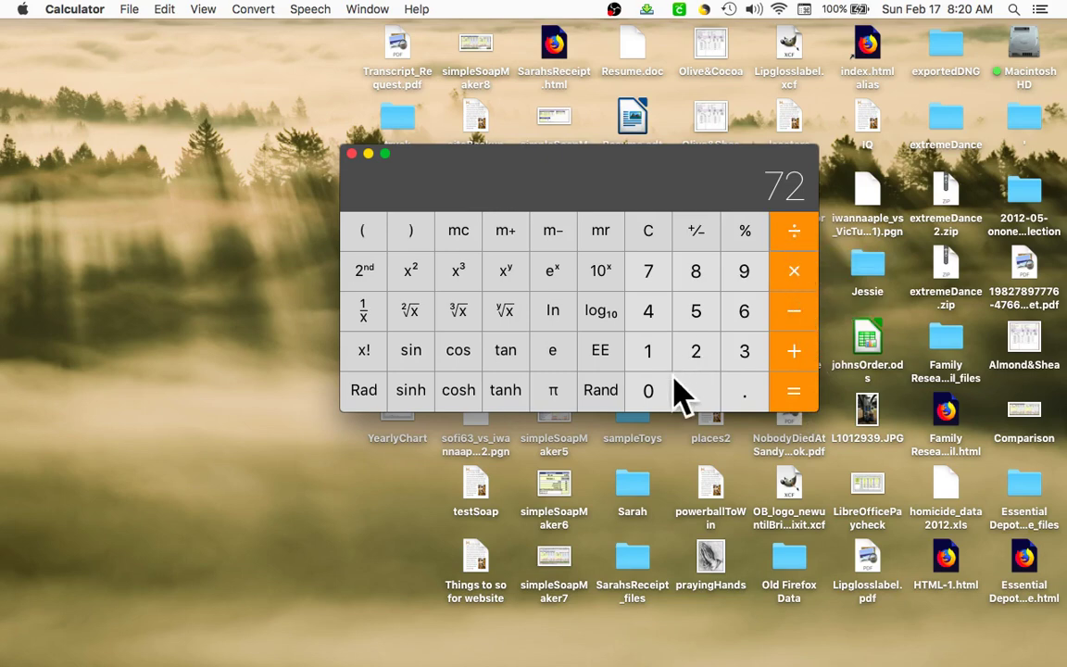
click(701, 354)
click(740, 392)
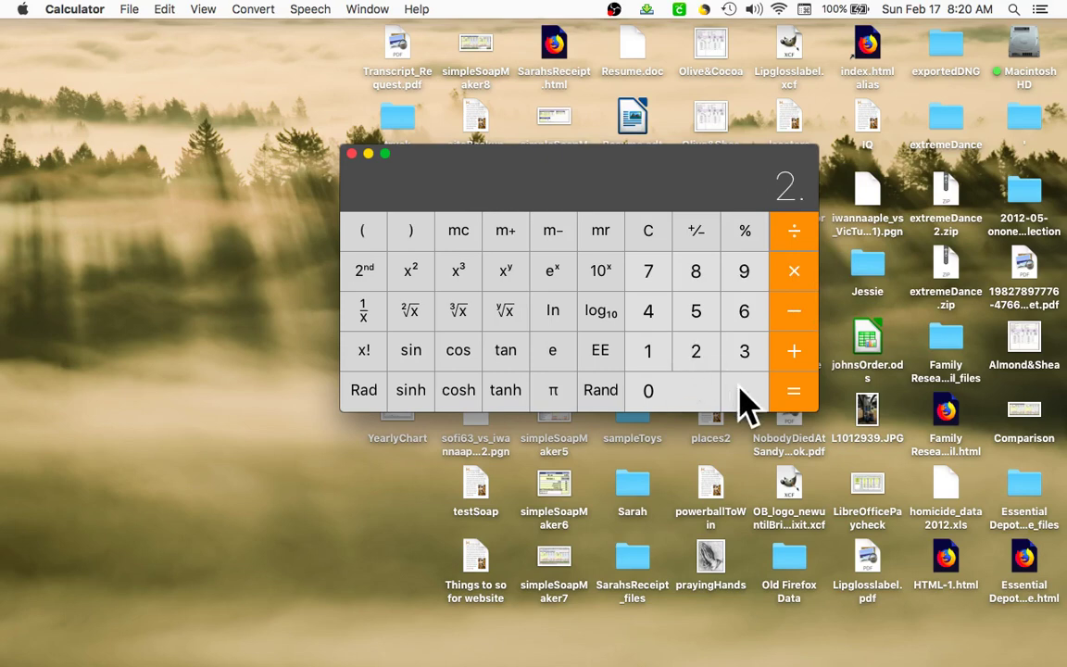
click(695, 324)
click(795, 398)
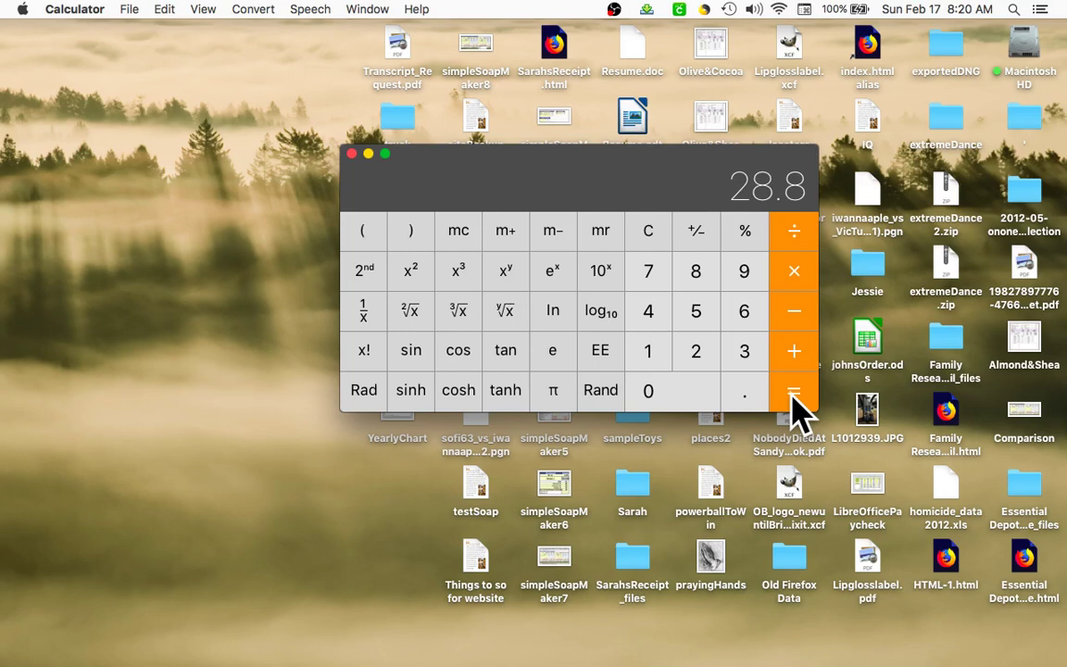
key(super+Tab)
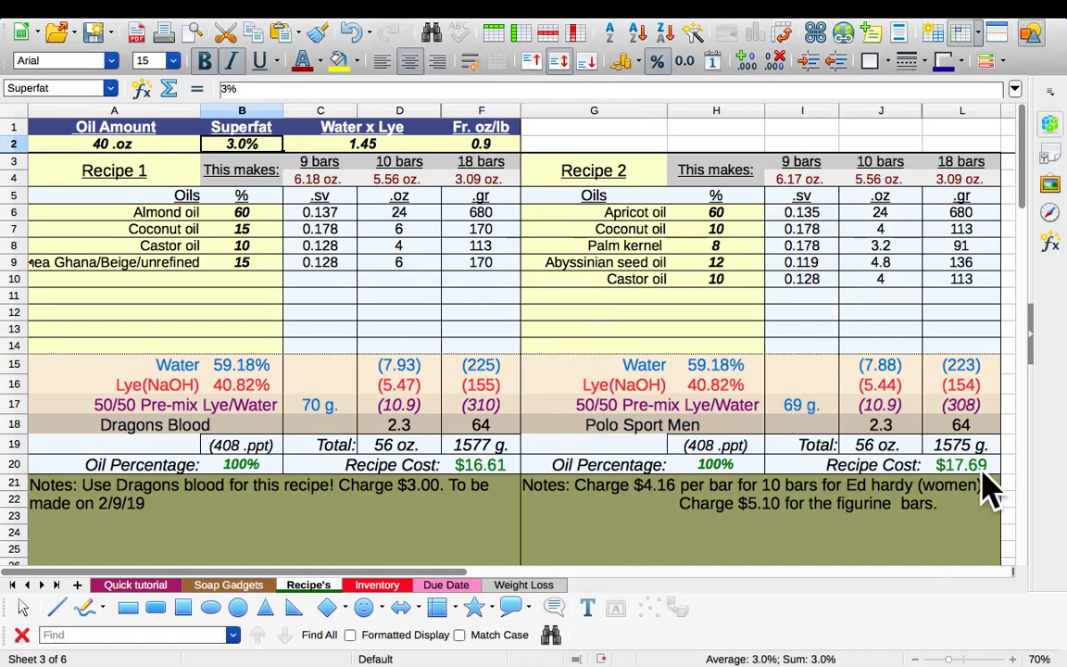
click(109, 148)
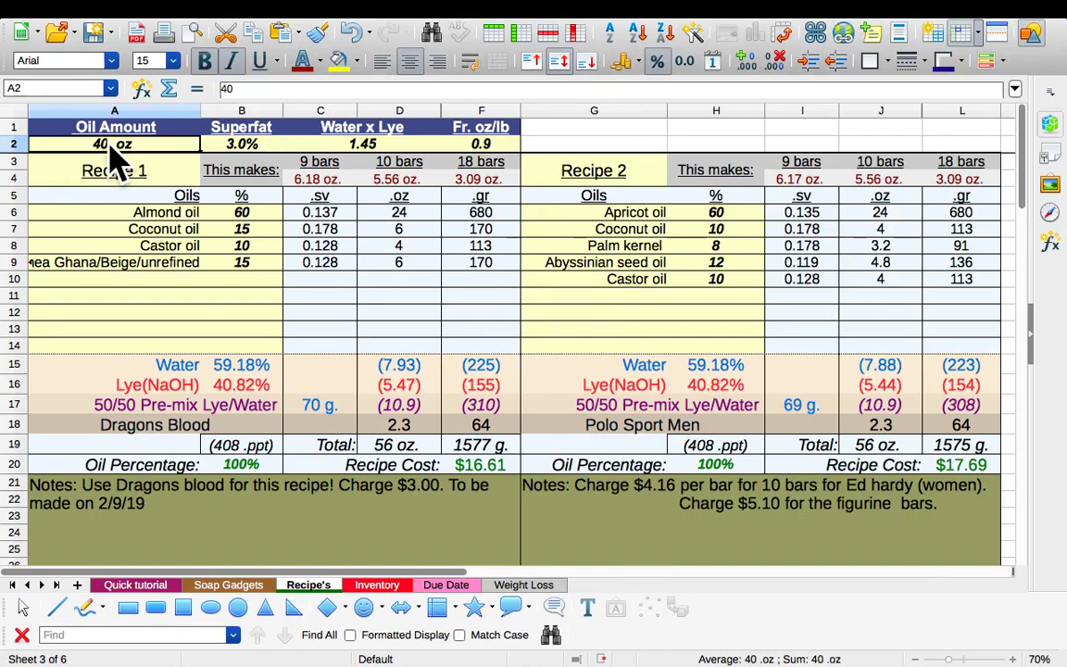
text(50/50 Pre-mix Lye/Water)
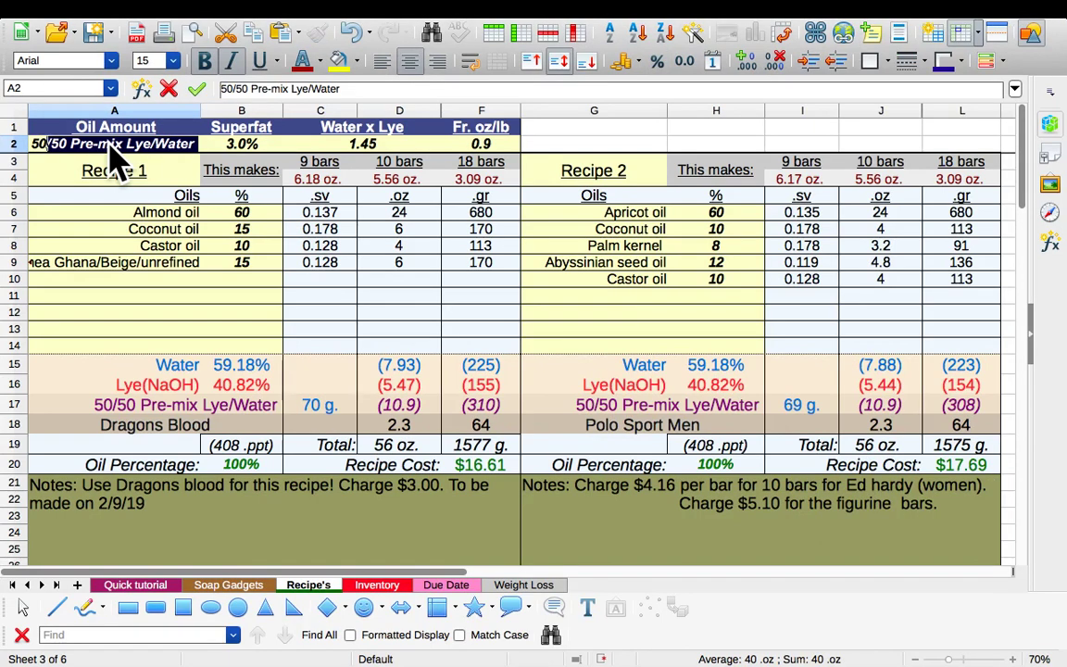
key(Return)
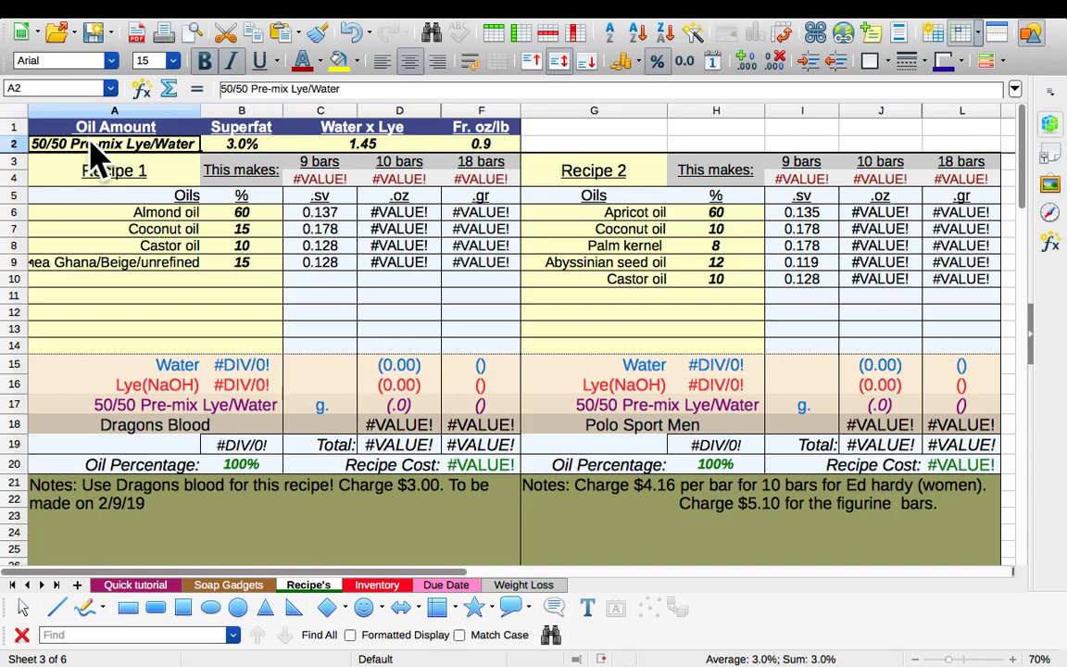
Replace the mistaken text entry in the oil amount cell with 50 oz
text(5)
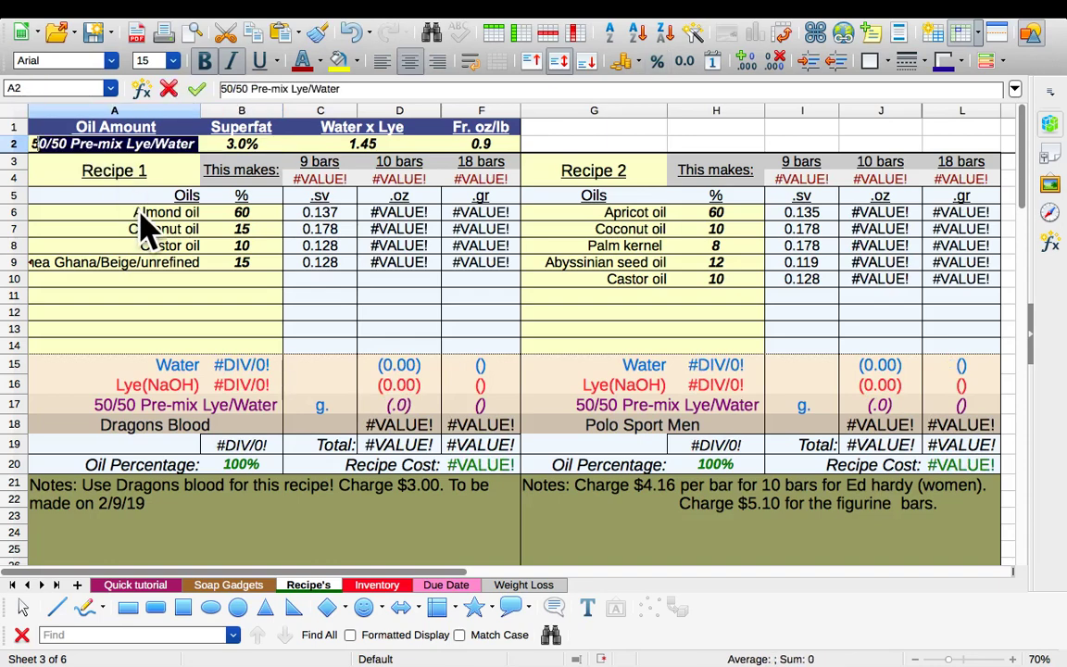
text(0)
key(Delete)
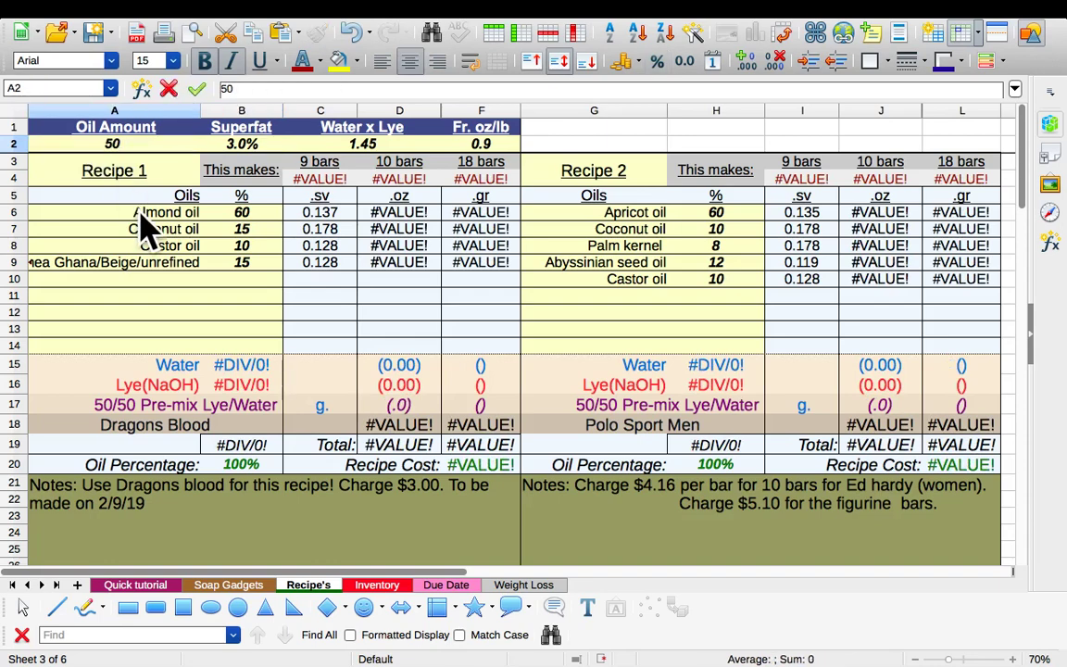
key(Tab)
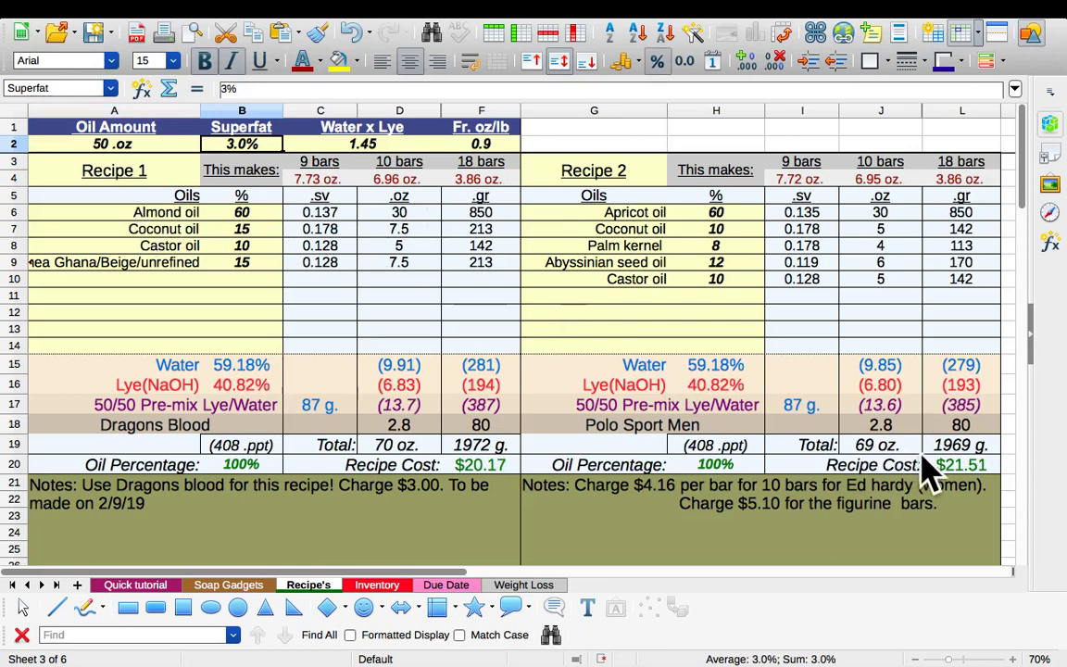
Try oil amounts of 60 oz and 65 oz in turn to compare the resulting bar sizes
click(137, 147)
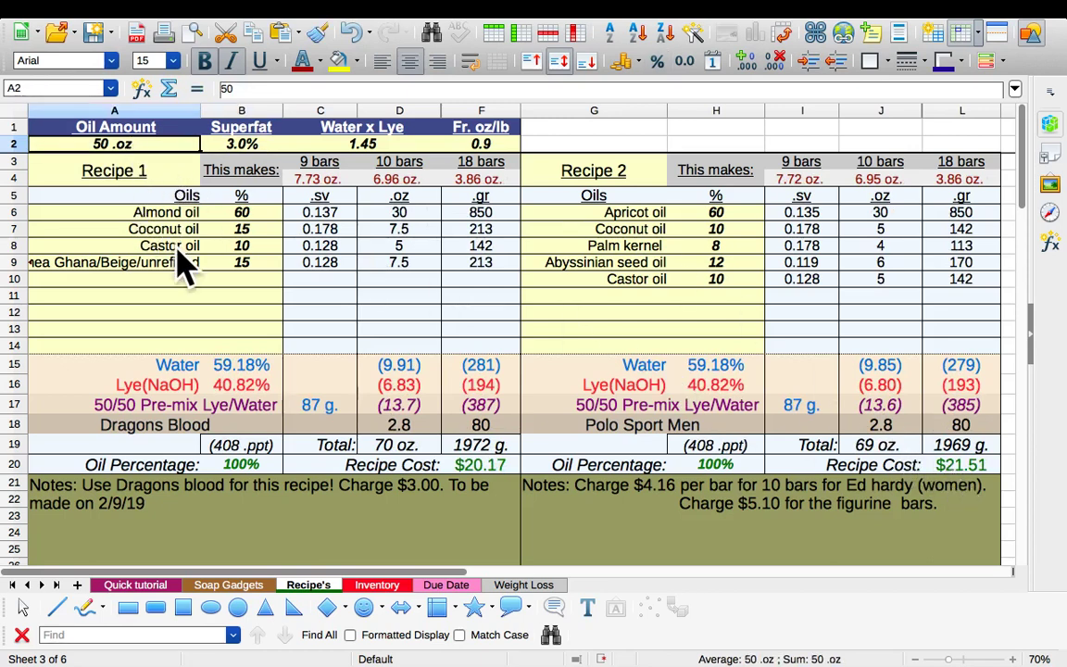
text(60)
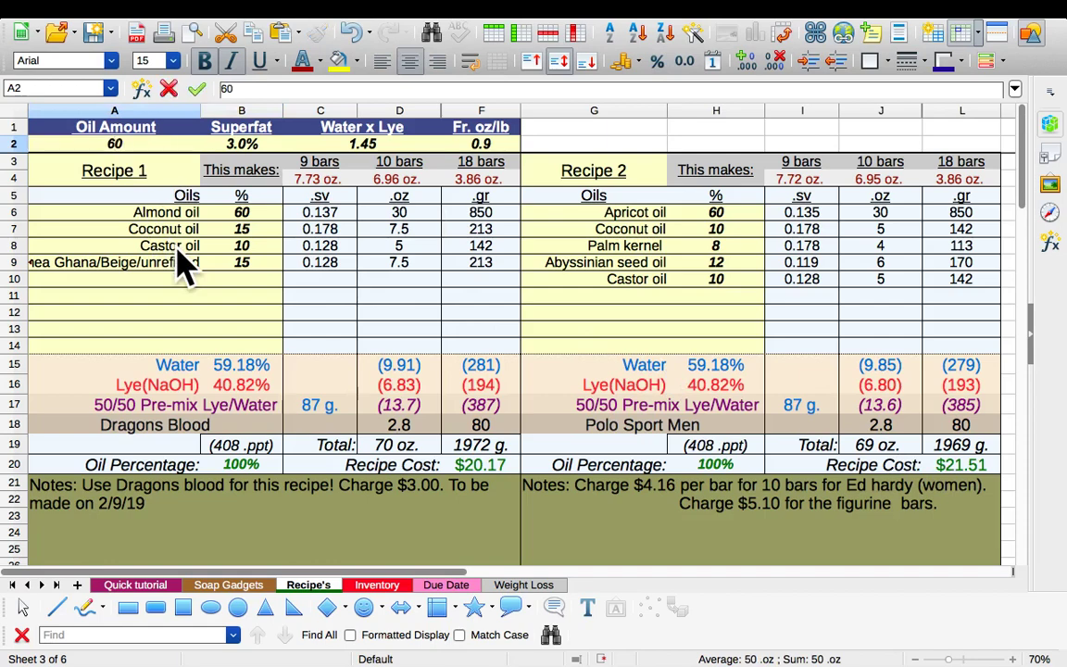
key(Tab)
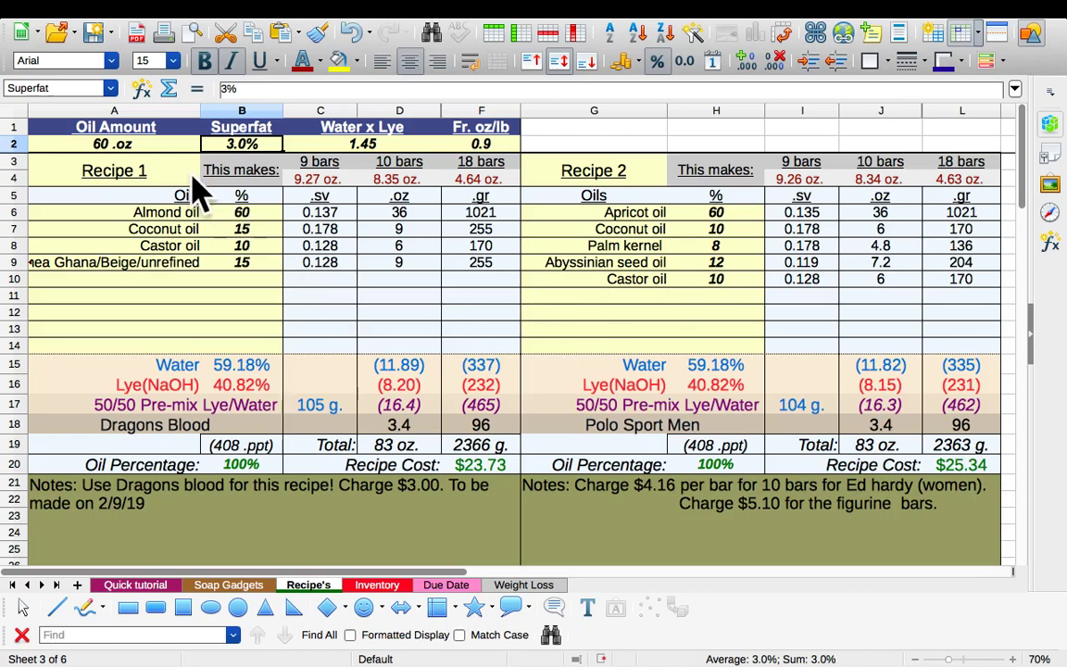
click(127, 145)
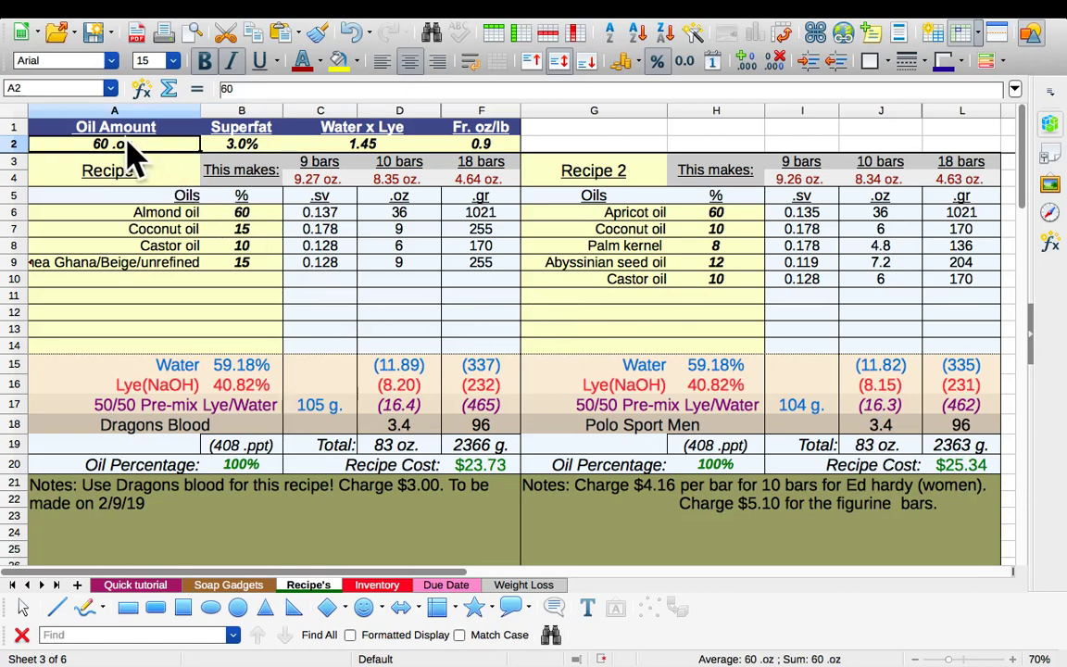
text(65)
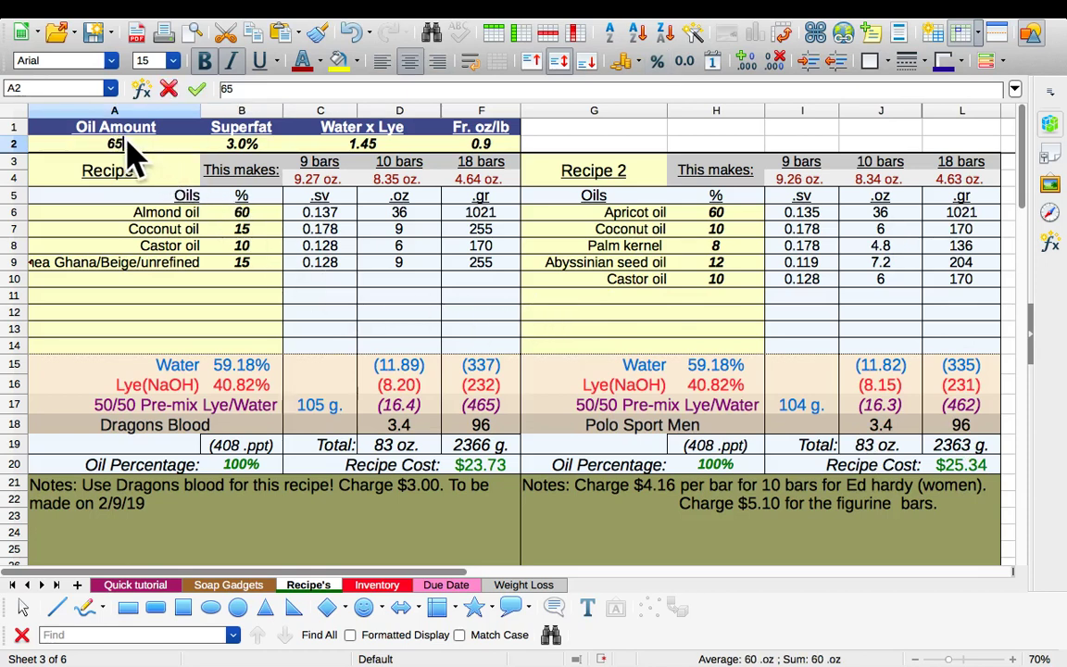
key(Tab)
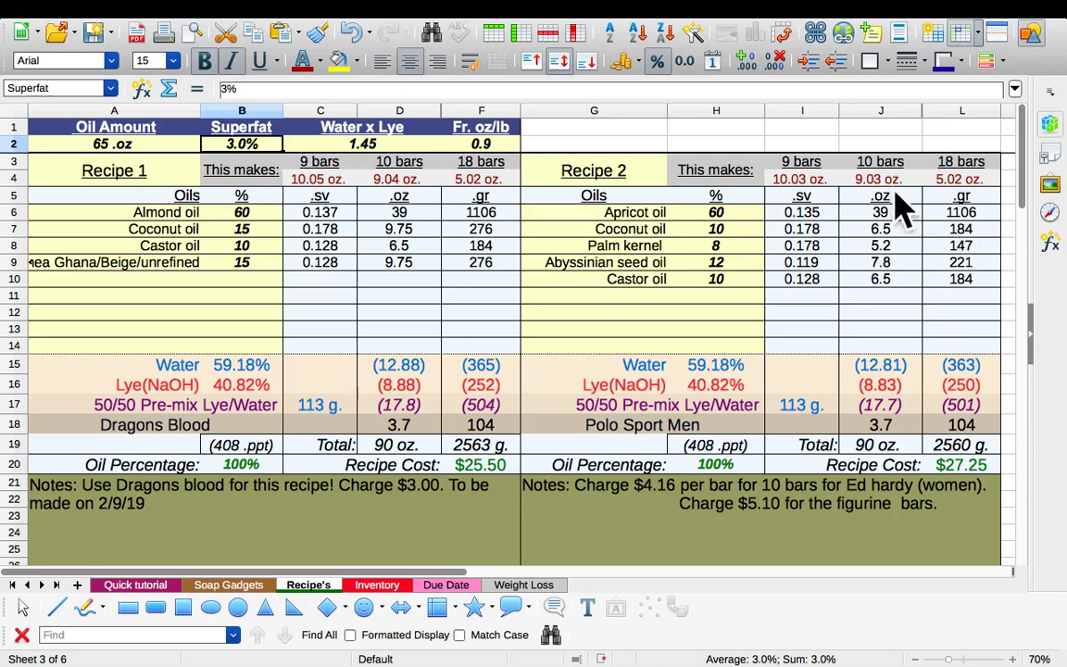
Try oil amounts of 67 oz and 68 oz in turn for the two recipes
click(94, 146)
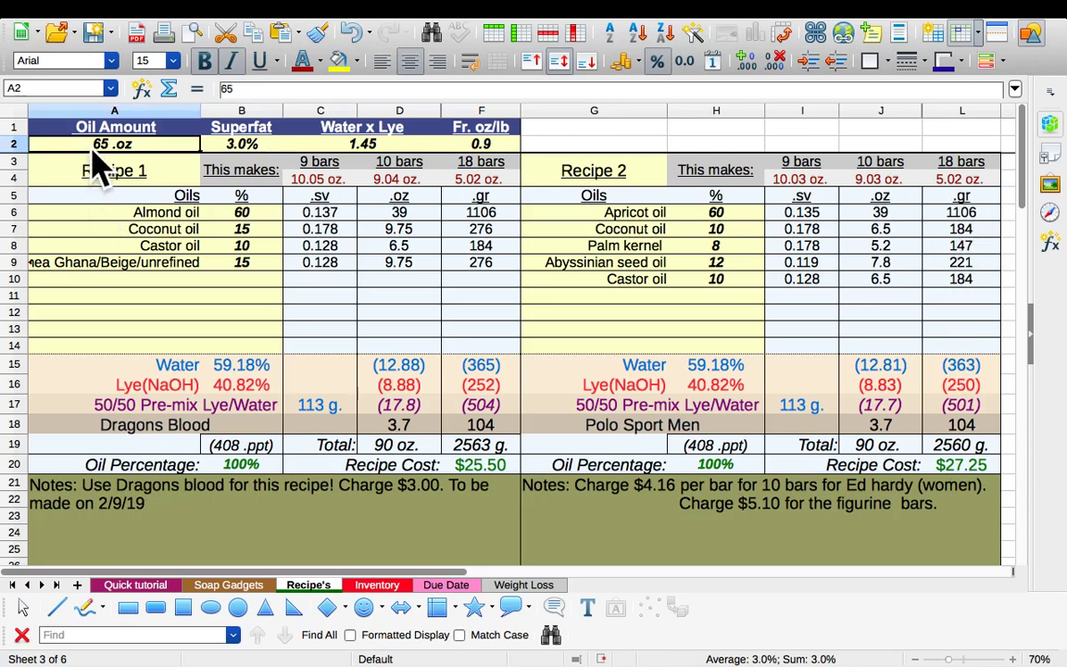
text(67)
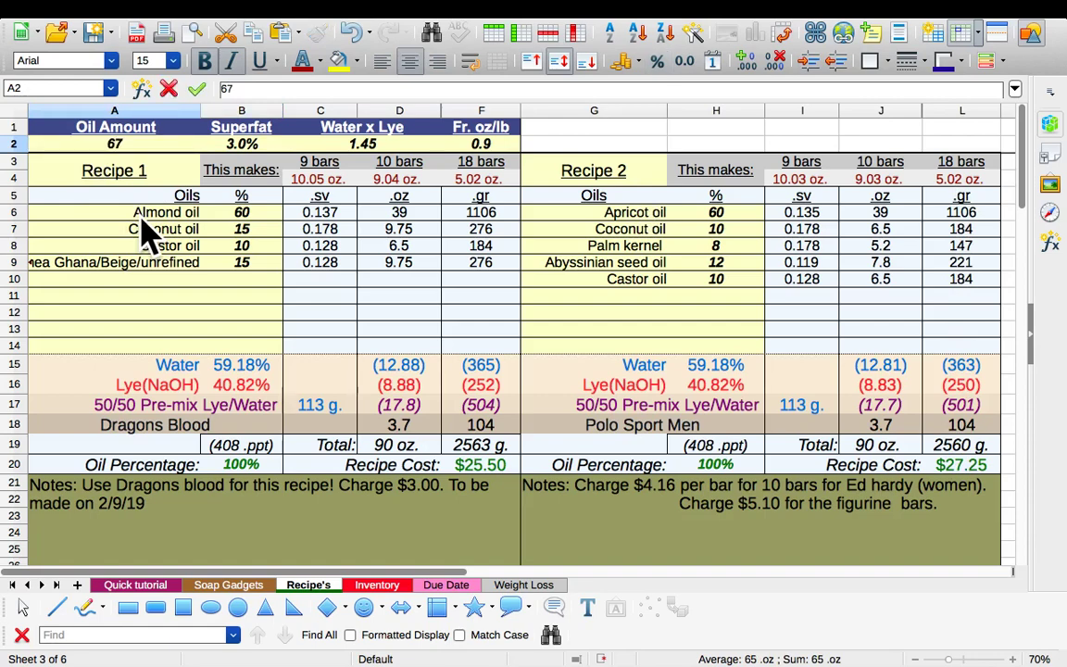
key(Tab)
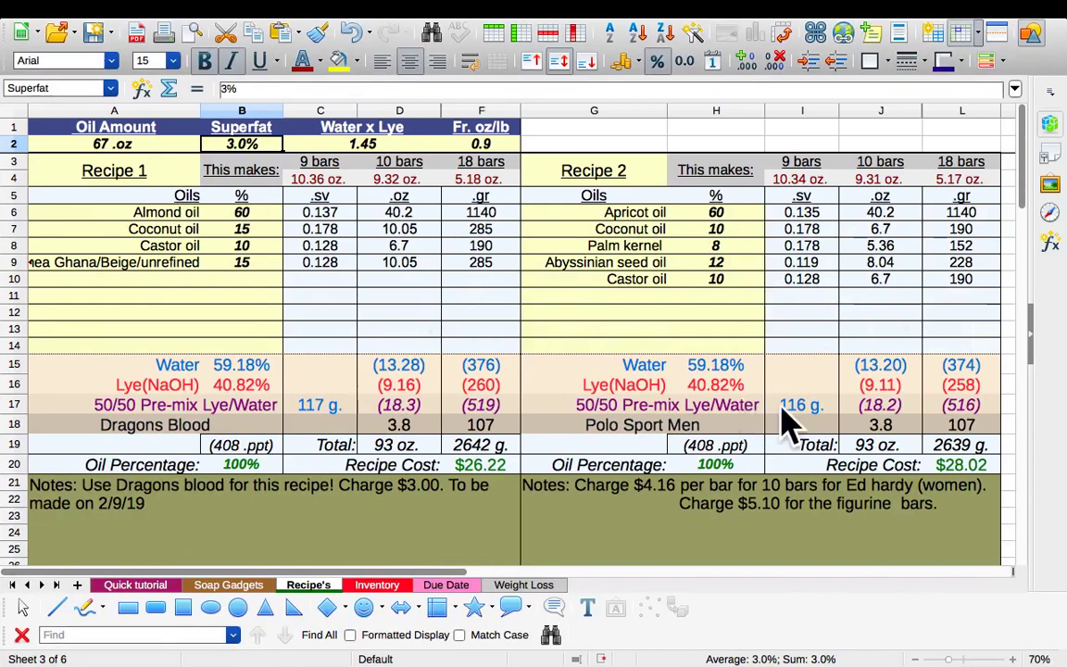
click(116, 147)
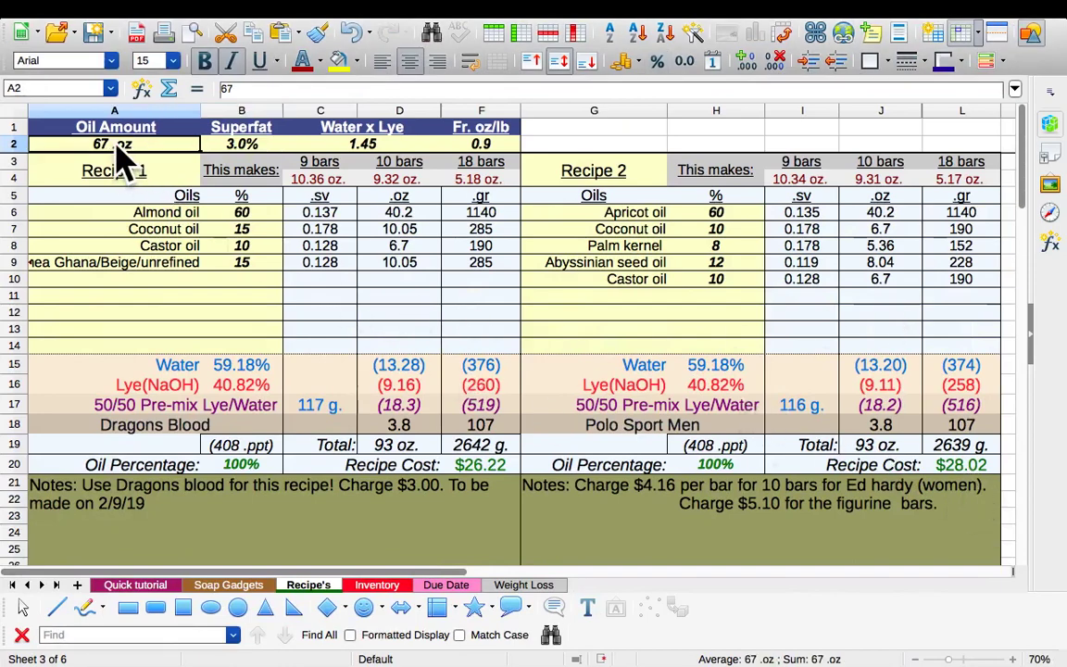
text(68)
key(Tab)
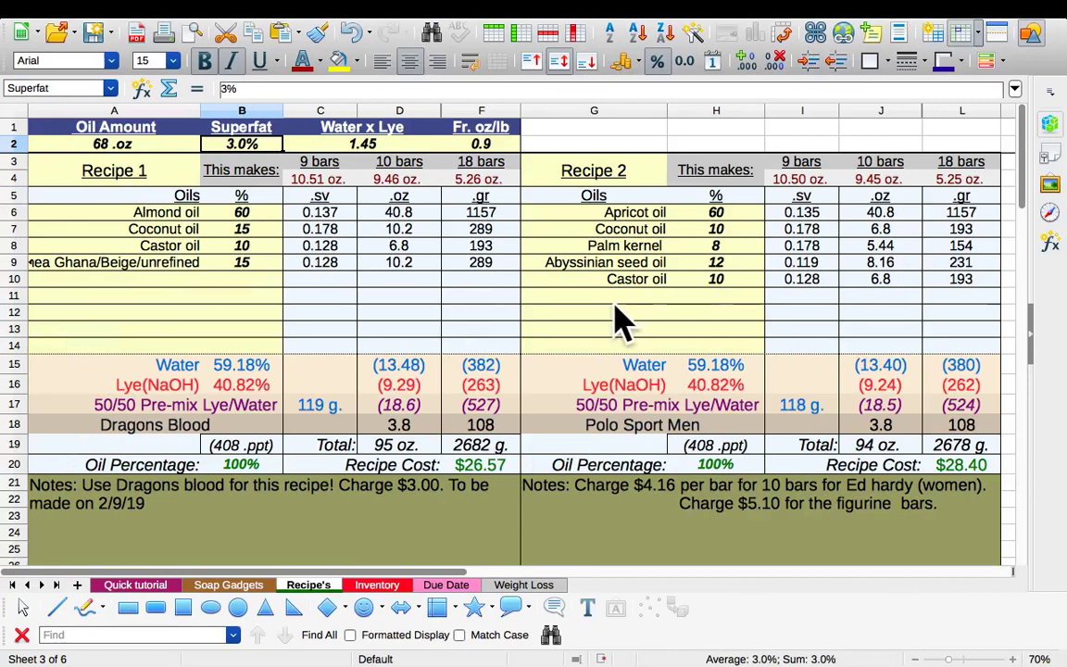
Set the Abyssinian seed oil percentage in Recipe 2 to 10
click(720, 260)
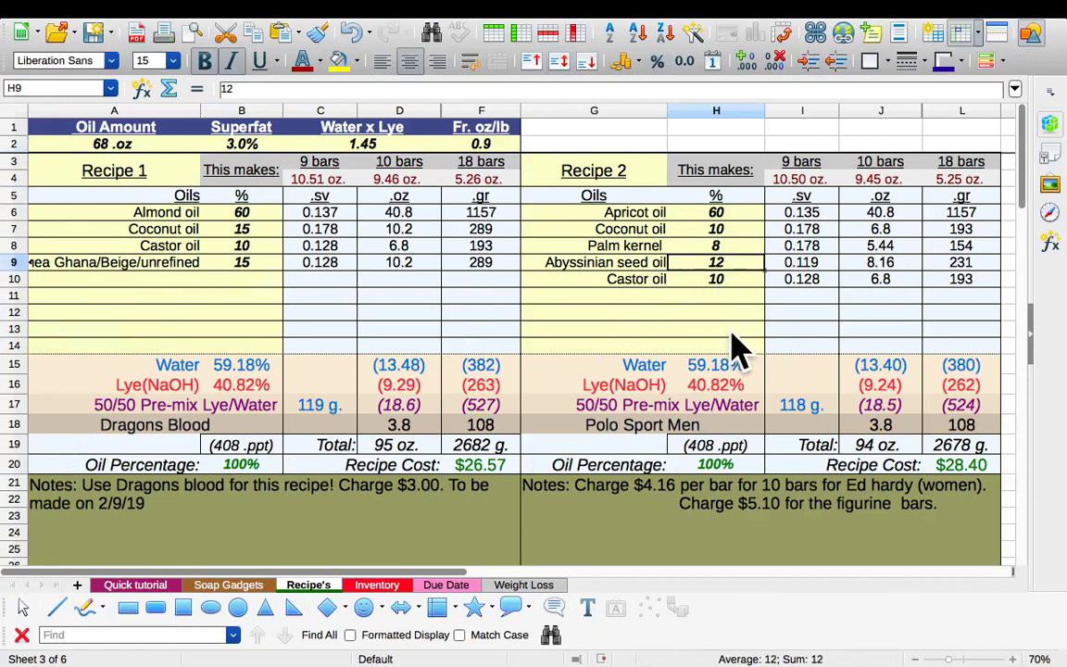
text(2)
key(Return)
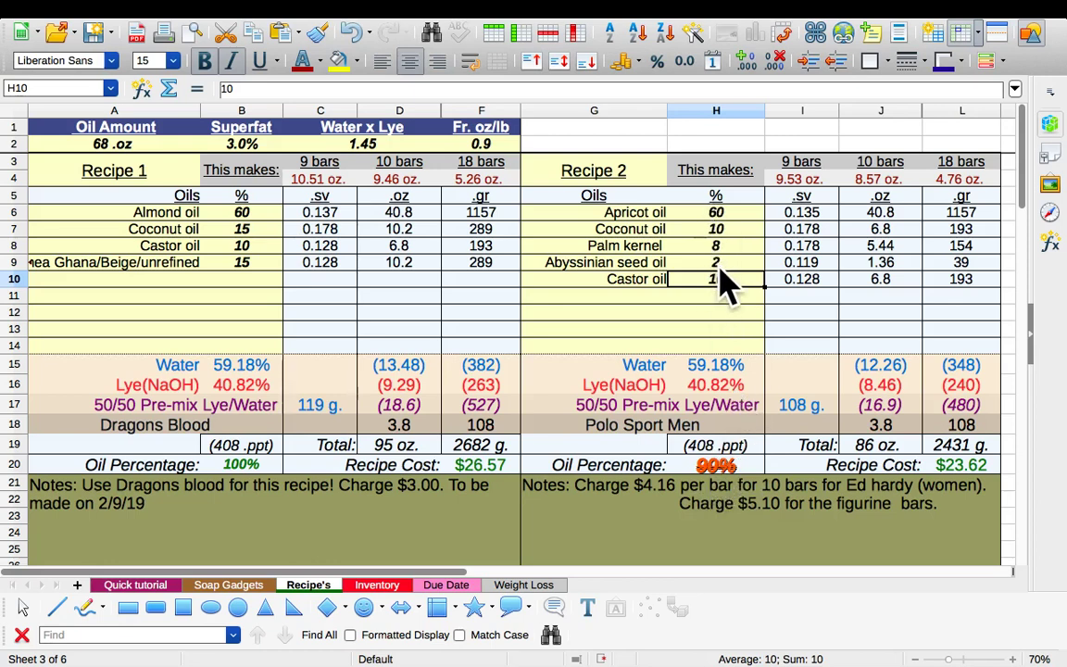
key(Up)
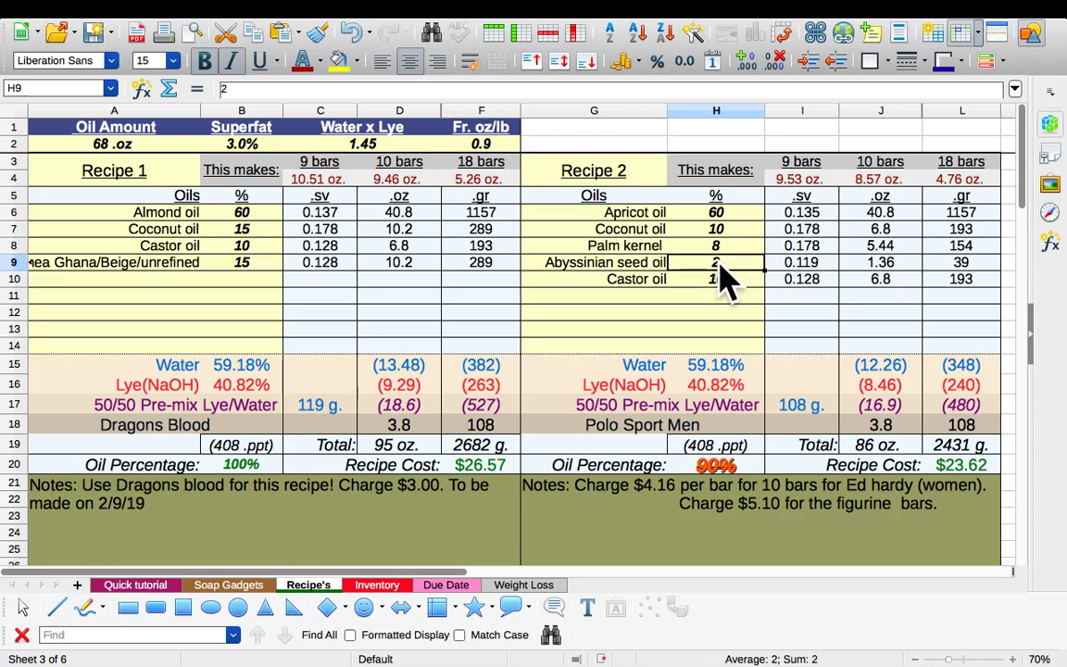
text(10)
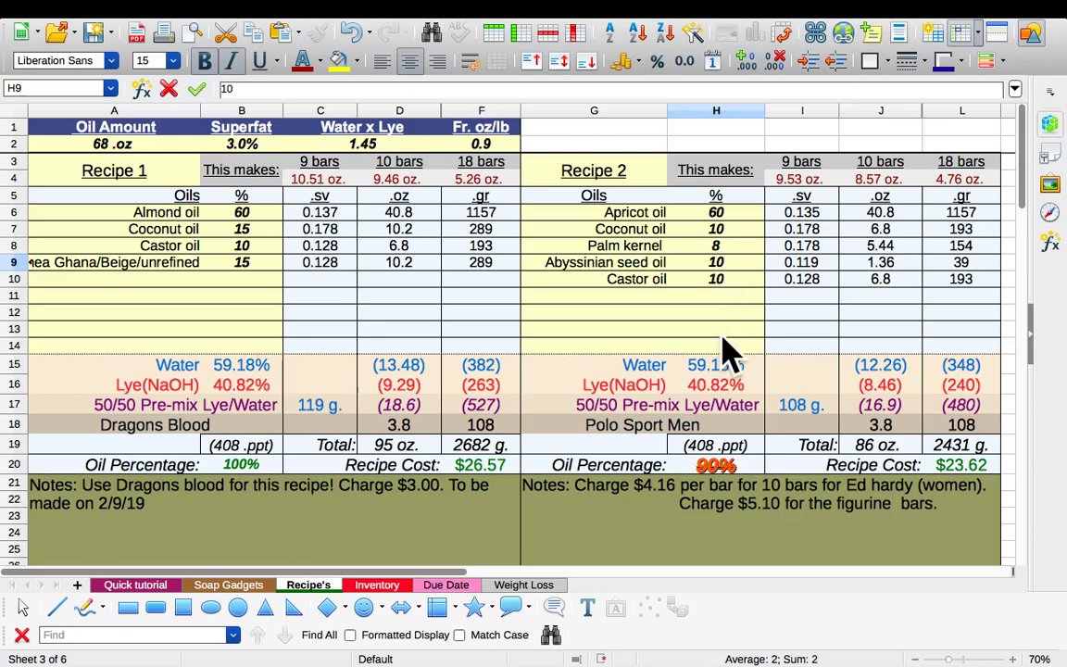
key(Return)
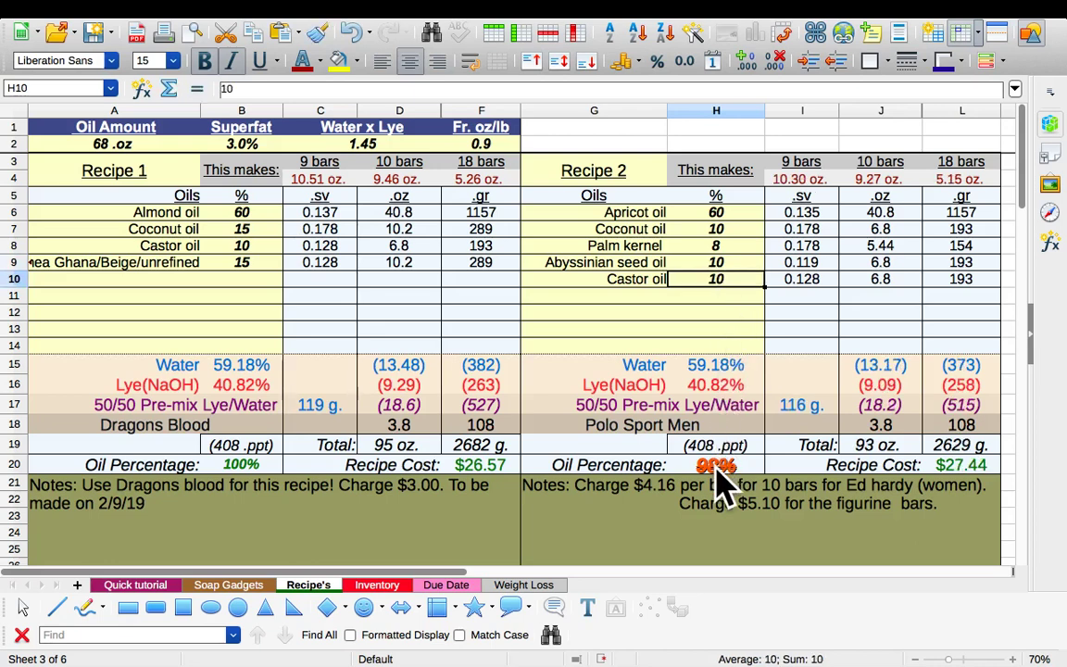
Set the apricot oil percentage in Recipe 2 to 62
click(738, 215)
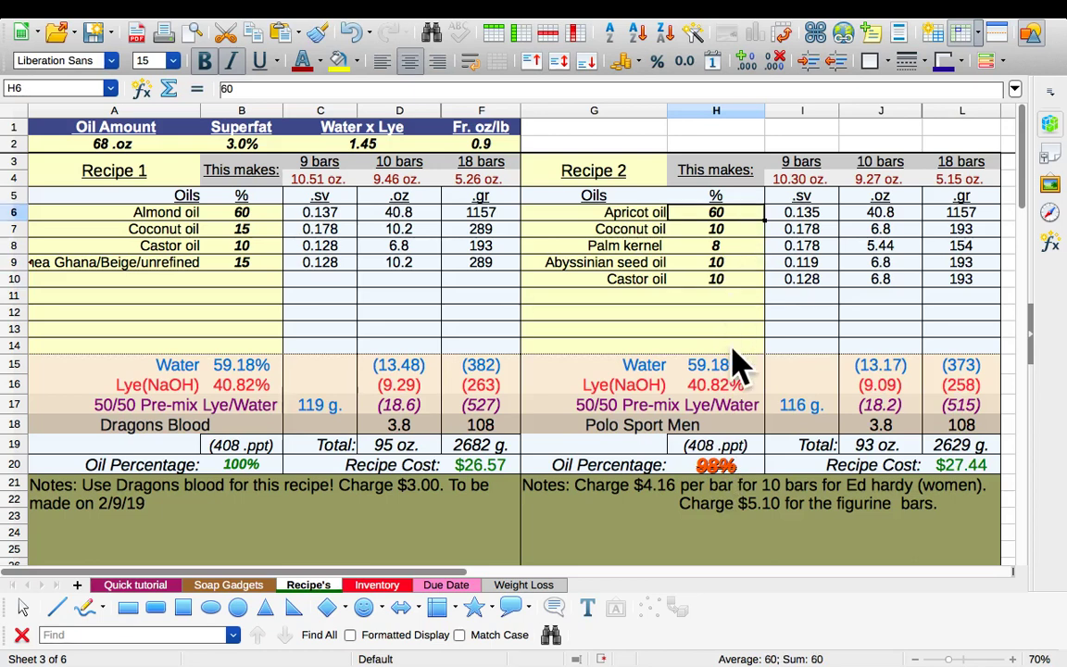
key(F2)
key(BackSpace)
text(2)
key(Return)
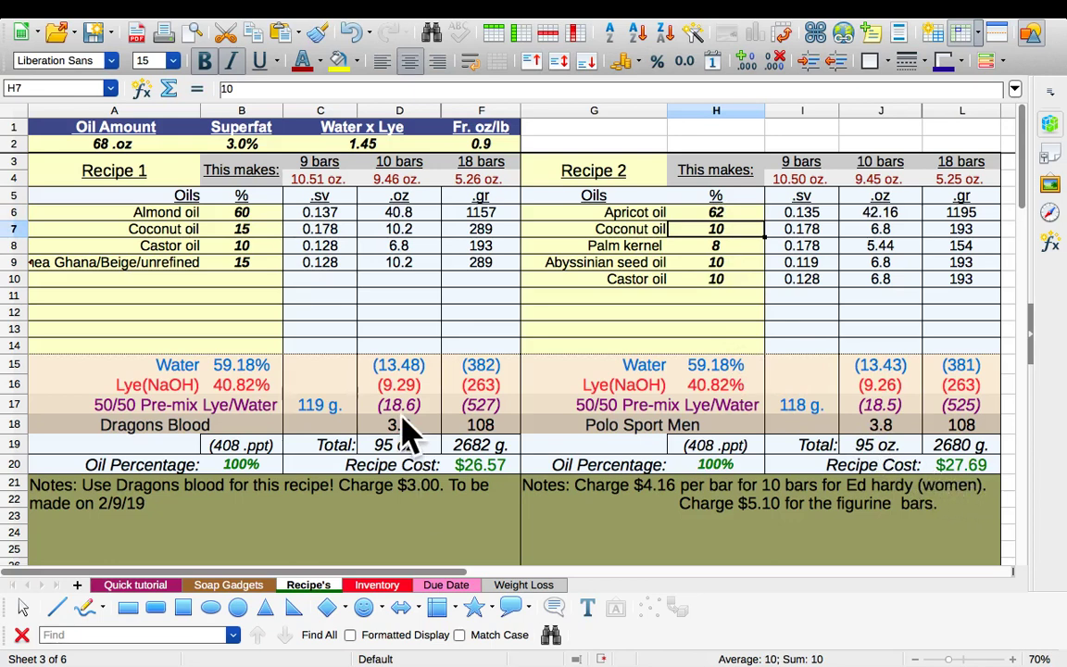
Set the oil amount for both recipes to 69 oz
click(124, 147)
text(69)
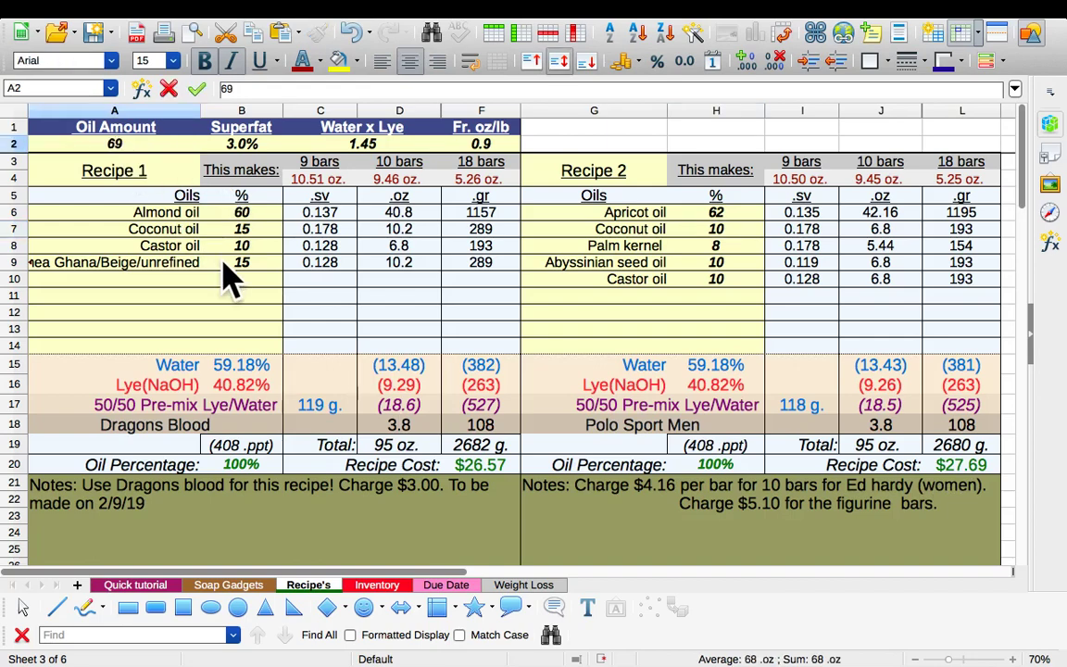
key(Tab)
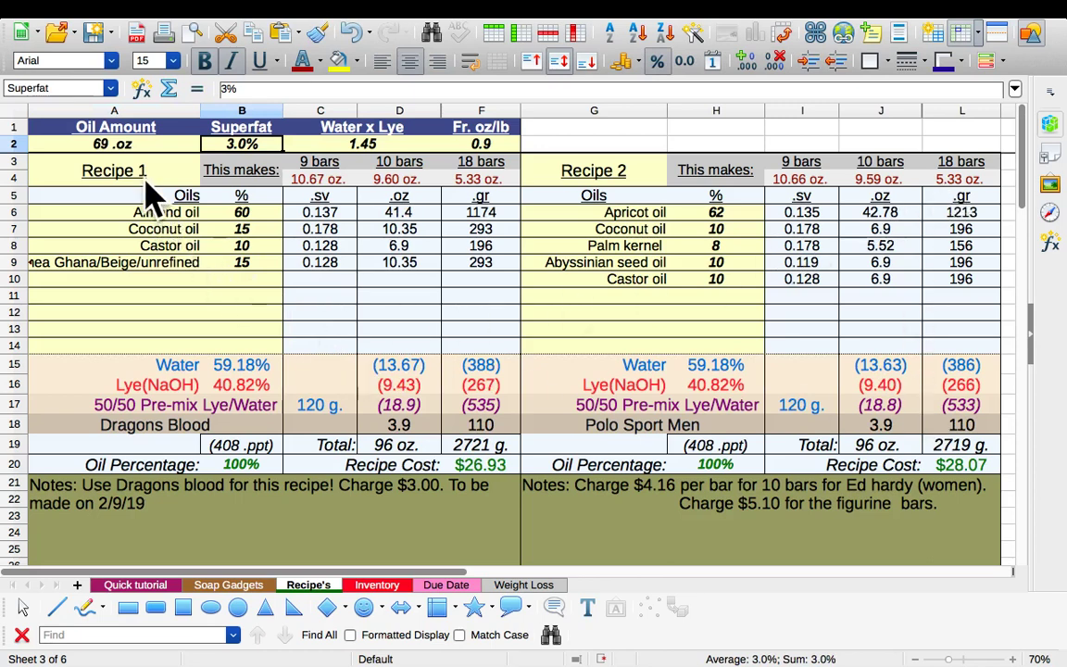
Try an oil amount of 69.5 oz for the two recipes
click(130, 147)
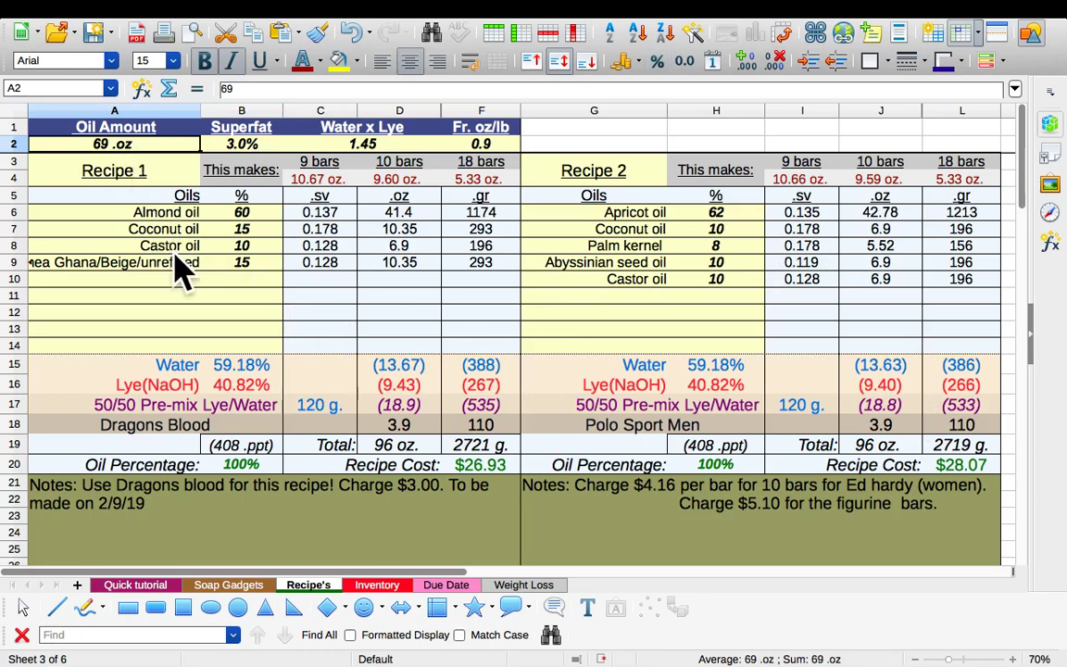
text(69.)
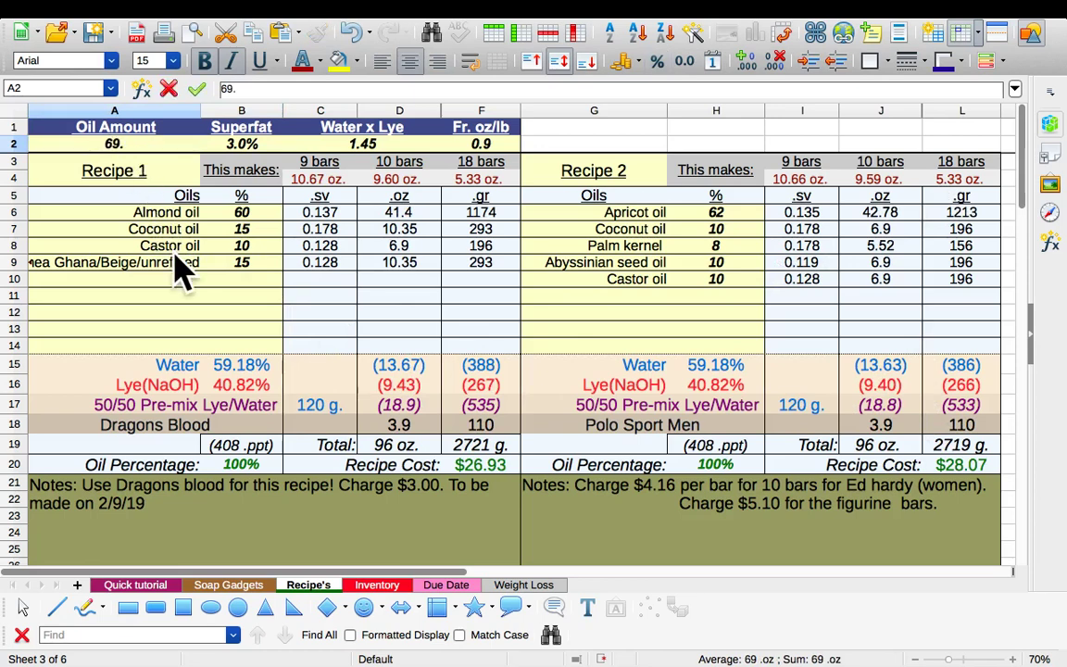
text(5)
key(Tab)
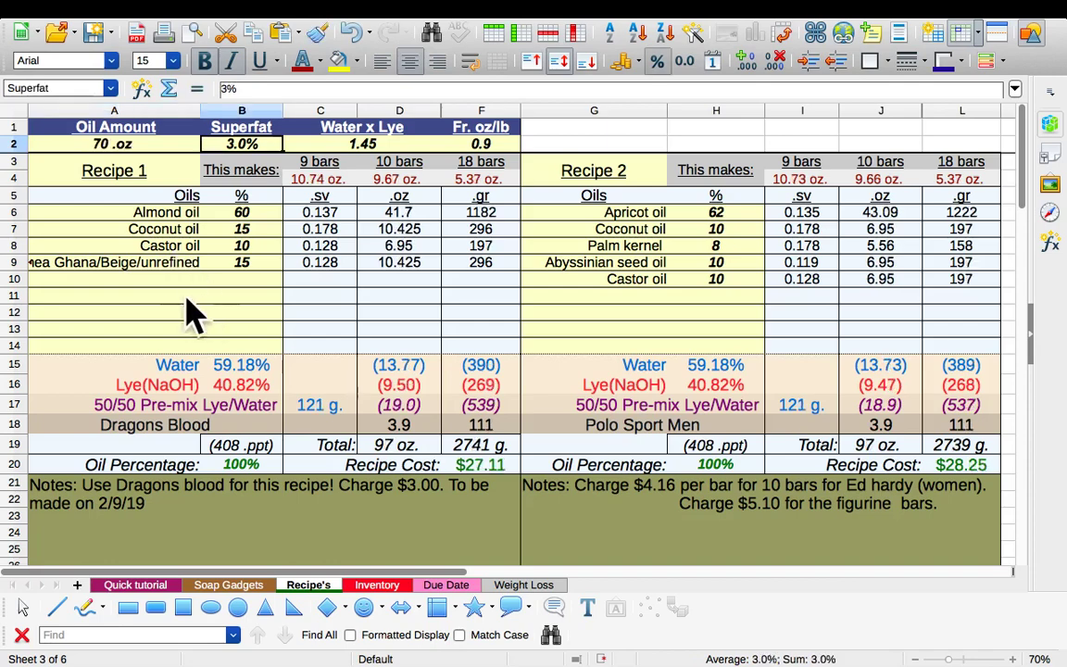
Set the oil amount shared by both recipes to 70 oz
click(106, 146)
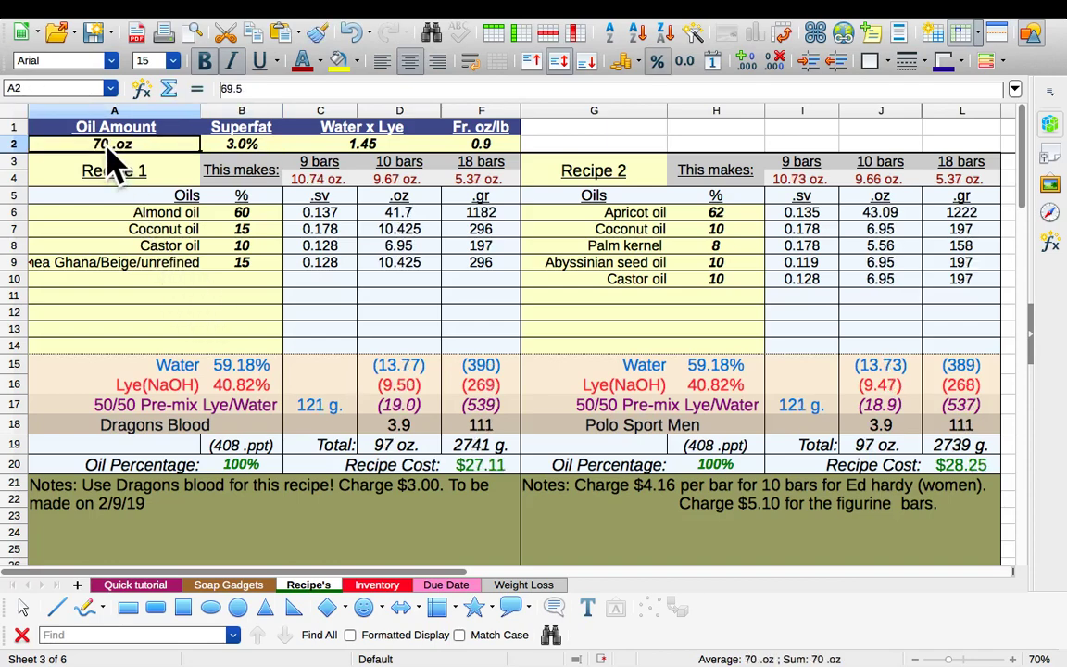
text(70)
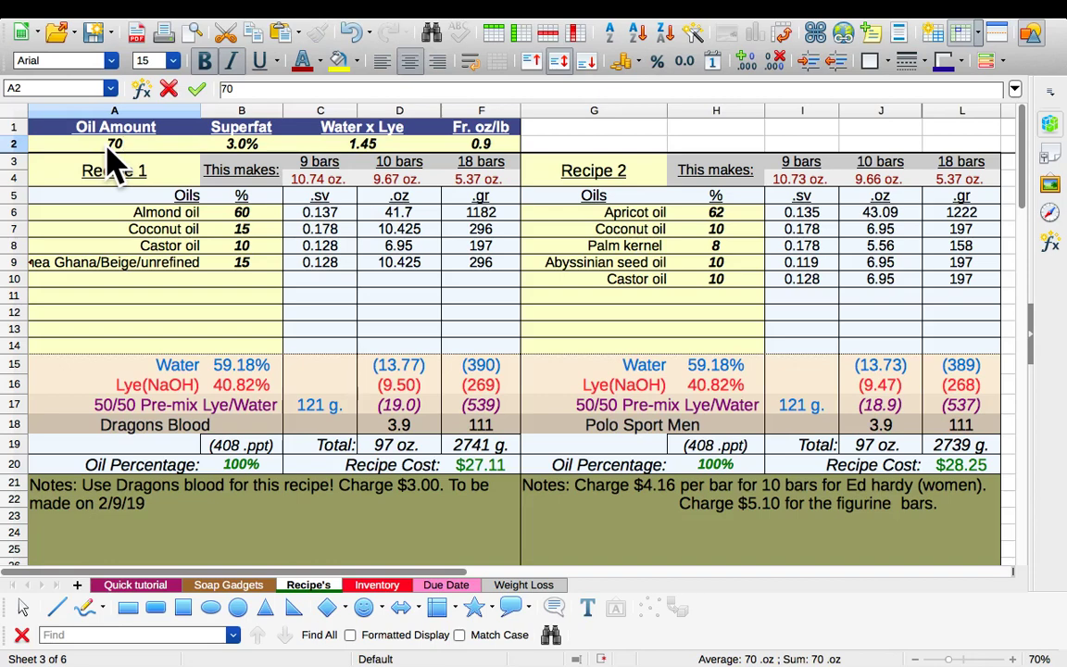
key(Tab)
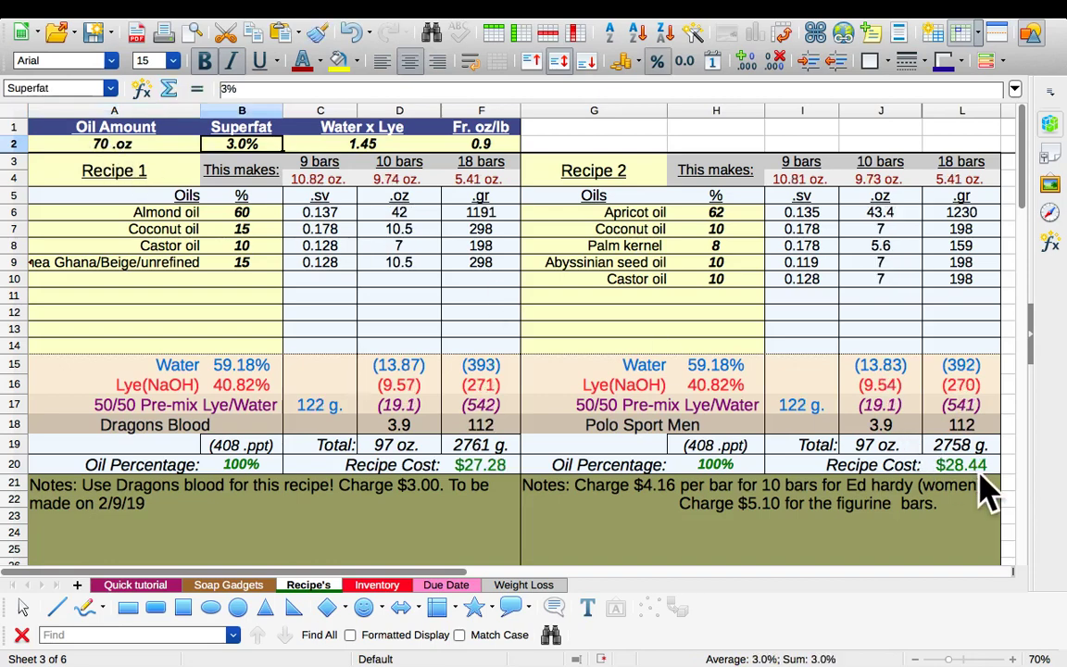